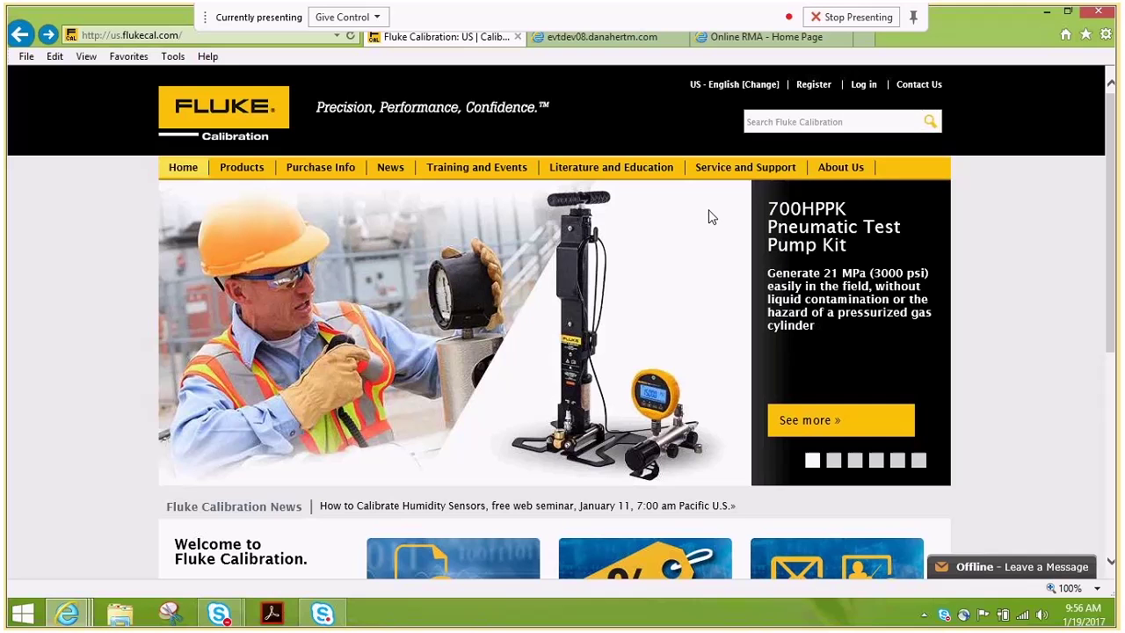
Open the Service Request (RMA) login page from the Service and Support menu.
{"action": "mouse_move", "coordinate": [738, 180]}
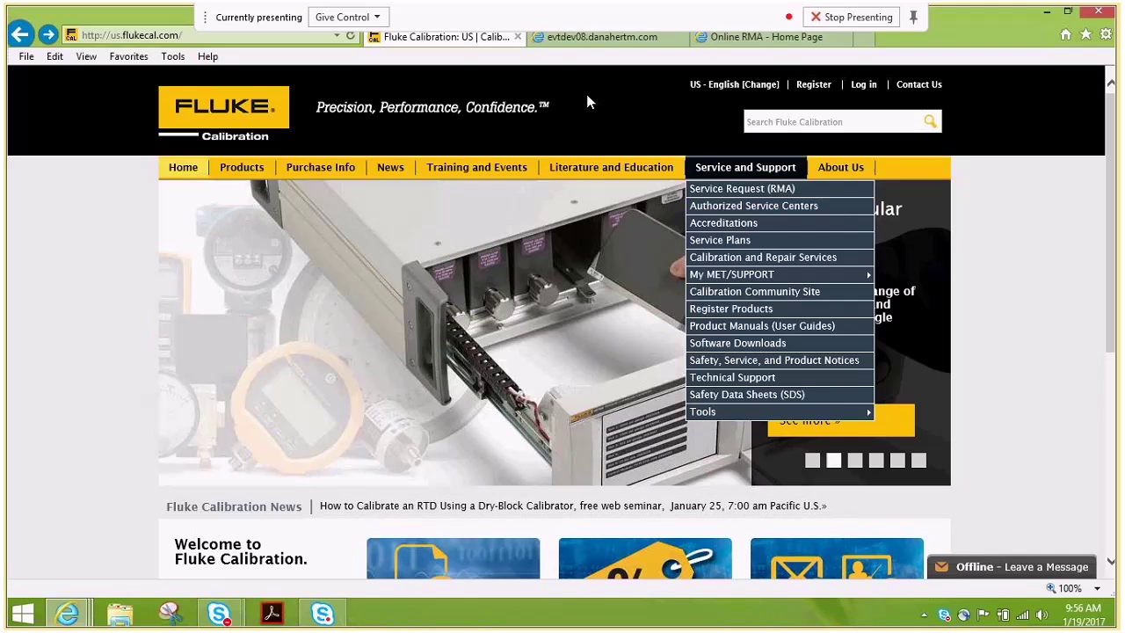
{"action": "left_click", "coordinate": [592, 46]}
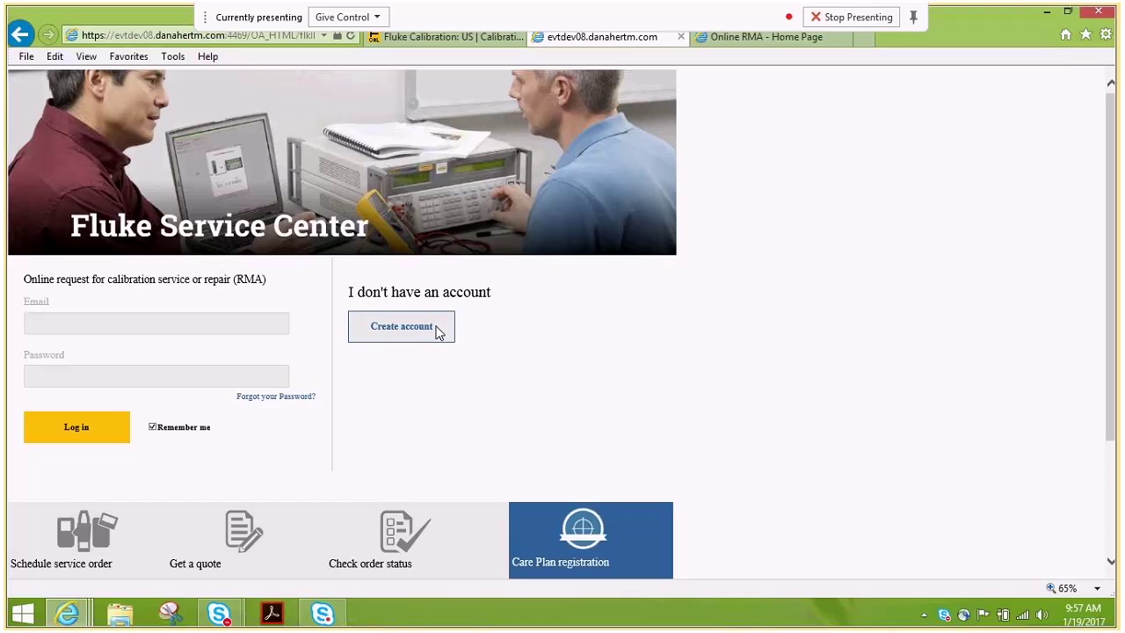
From the Online RMA home page, start a new Service Quote/Order and scroll to Product Information.
{"action": "left_click", "coordinate": [731, 46]}
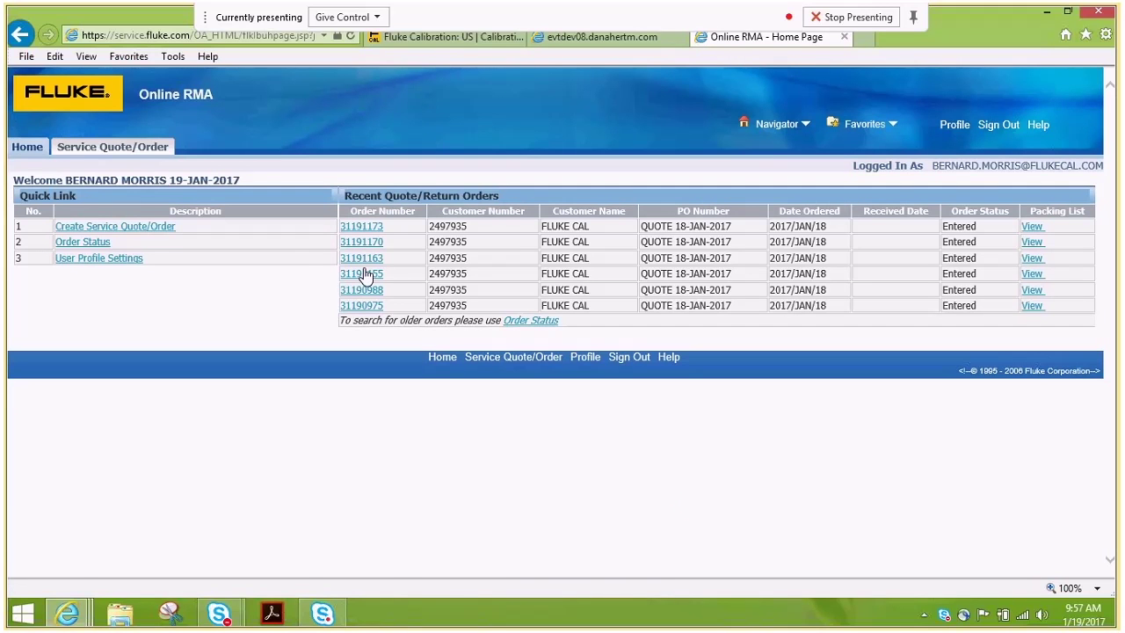
{"action": "left_click", "coordinate": [144, 152]}
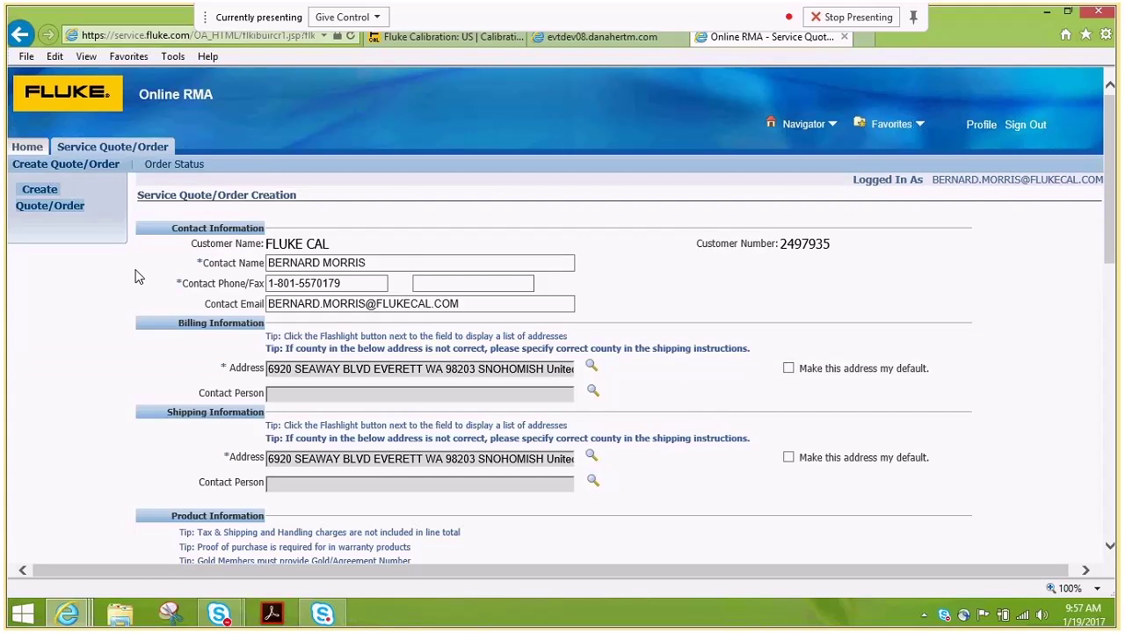
{"action": "scroll", "coordinate": [137, 276], "scroll_direction": "down", "scroll_amount": 1}
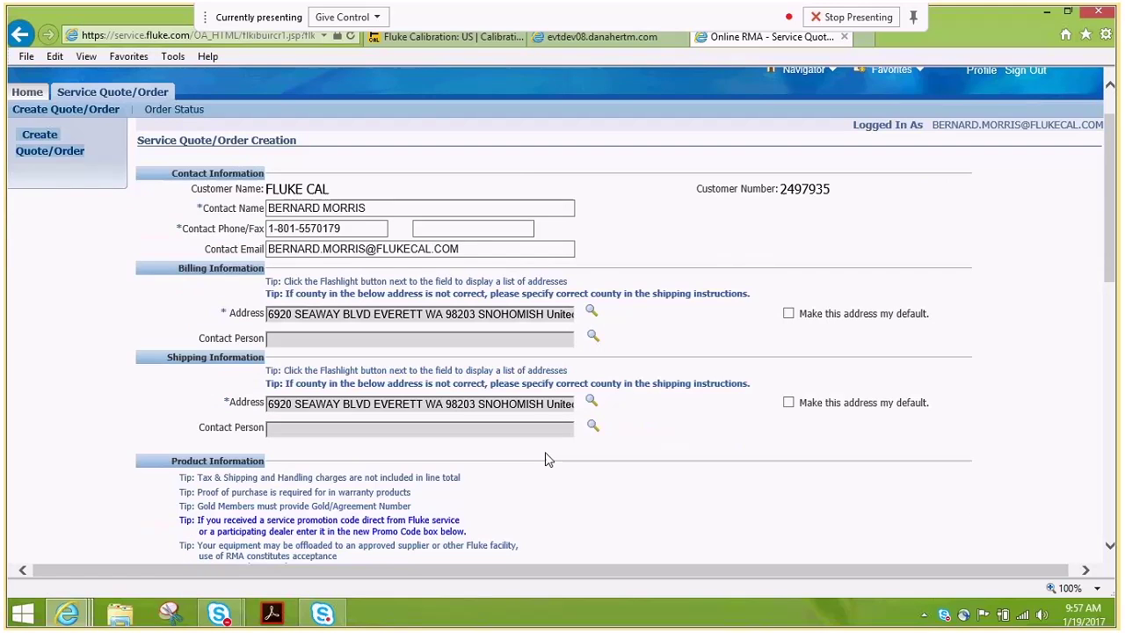
{"action": "scroll", "coordinate": [606, 418], "scroll_direction": "down", "scroll_amount": 1}
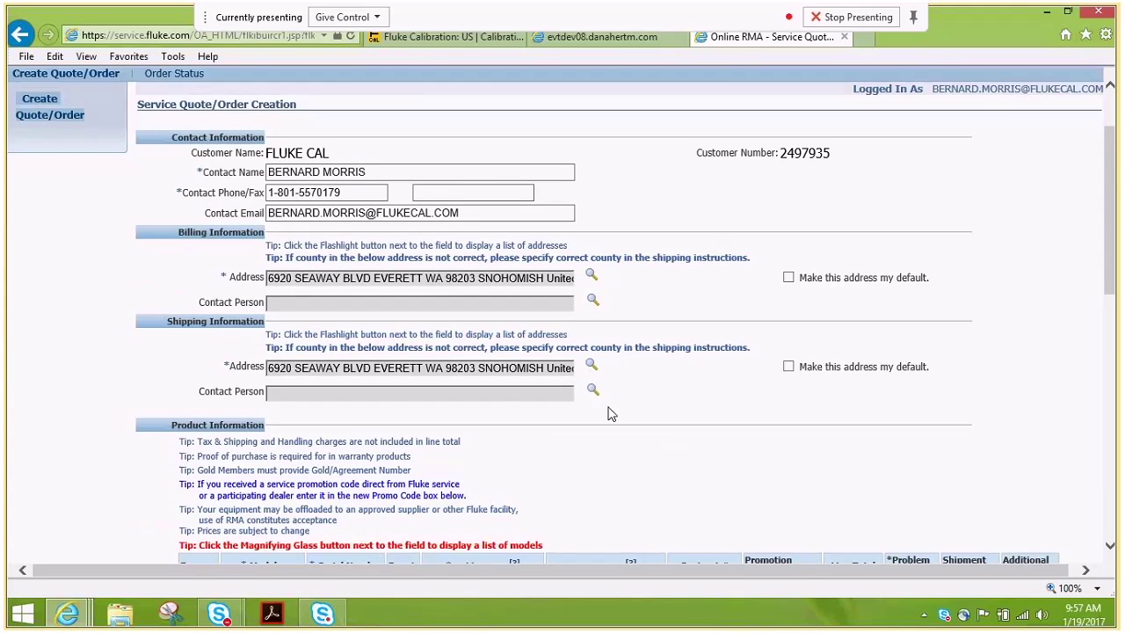
{"action": "scroll", "coordinate": [612, 414], "scroll_direction": "down", "scroll_amount": 3}
{"action": "scroll", "coordinate": [612, 414], "scroll_direction": "down", "scroll_amount": 4}
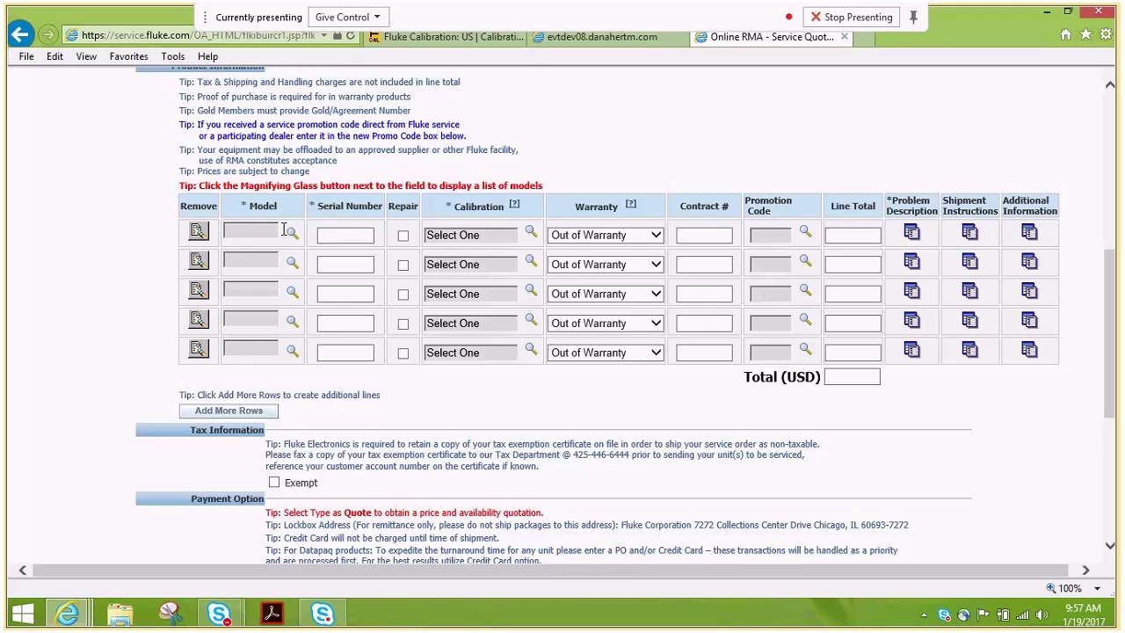
Search models for 5730a and set the first line to 5730A/05 115, acknowledging the cable notice.
{"action": "left_click", "coordinate": [293, 233]}
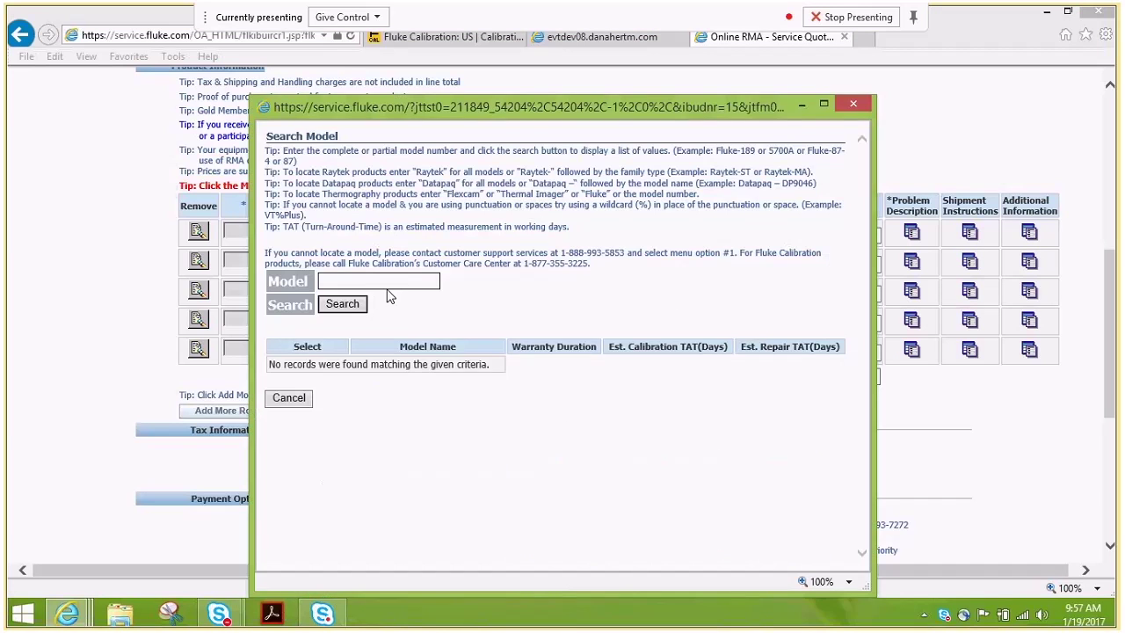
{"action": "left_click", "coordinate": [376, 278]}
{"action": "type", "text": "5730a"}
{"action": "left_click", "coordinate": [325, 303]}
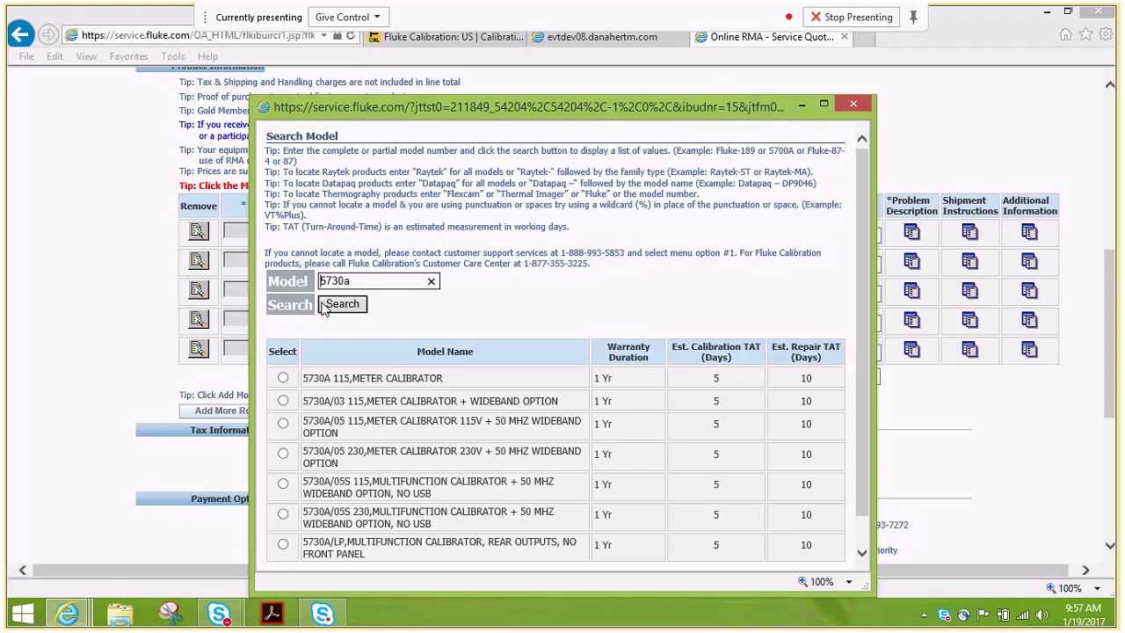
{"action": "scroll", "coordinate": [448, 356], "scroll_direction": "down", "scroll_amount": 1}
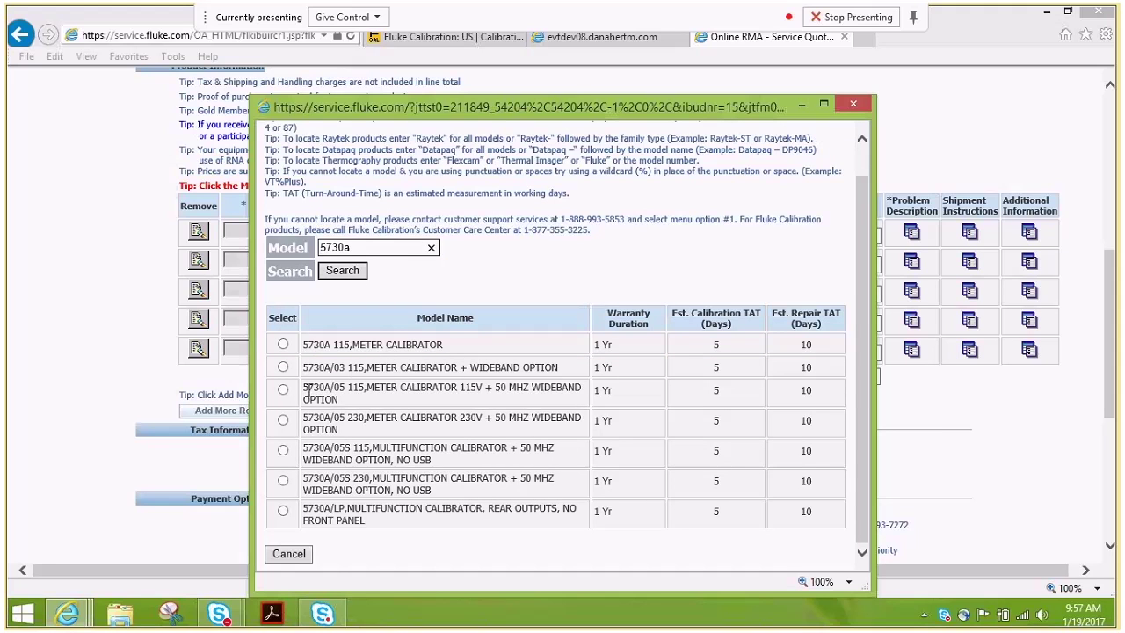
{"action": "left_click", "coordinate": [283, 389]}
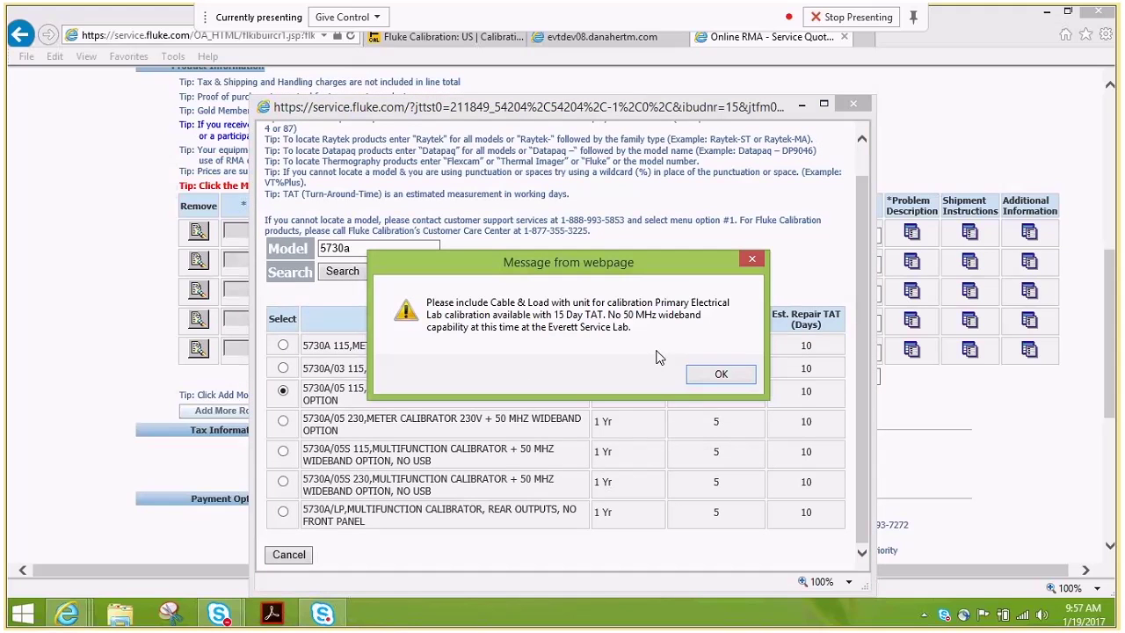
{"action": "left_click", "coordinate": [716, 376]}
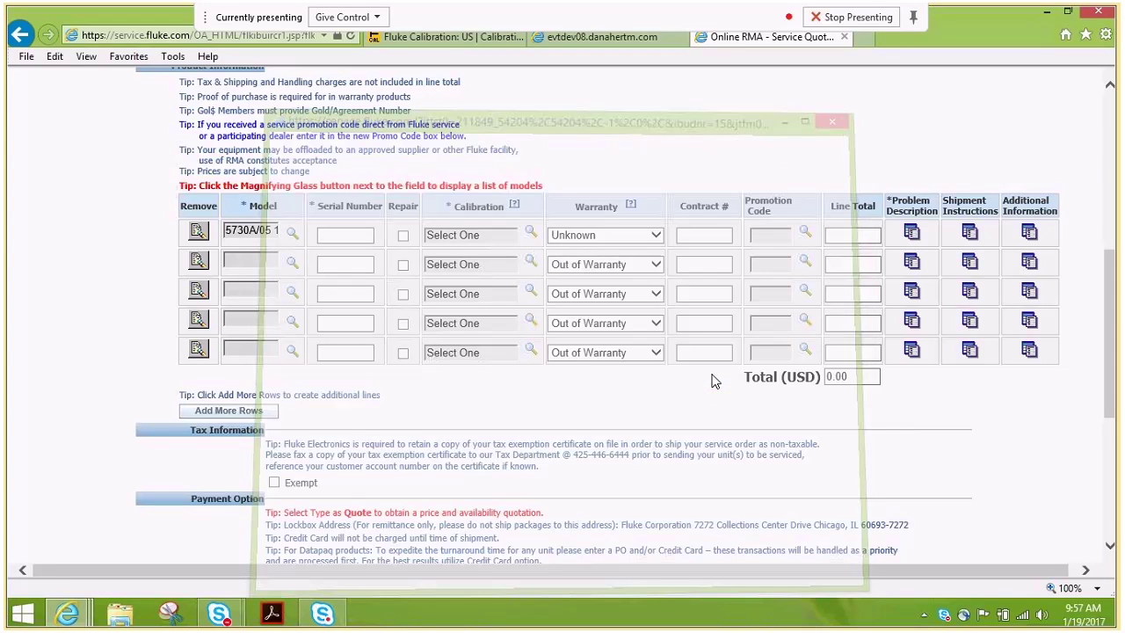
{"action": "left_click", "coordinate": [358, 234]}
Enter serial number 123456, choose Z540 Traceable calibration, and add Repair to the first line.
{"action": "type", "text": "123456"}
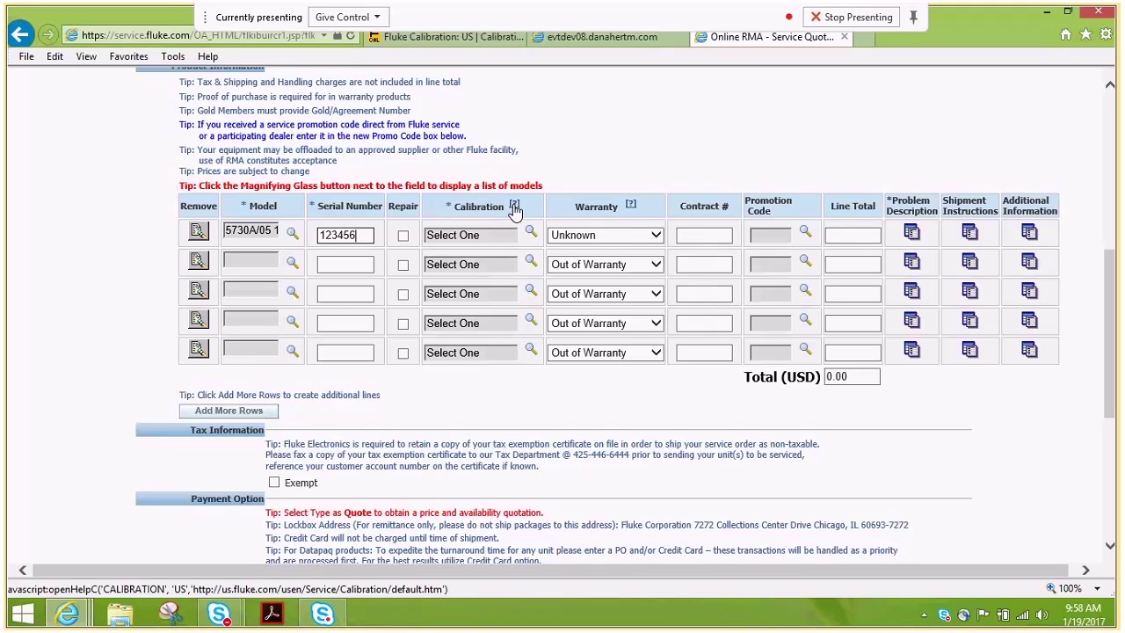
{"action": "left_click", "coordinate": [530, 232]}
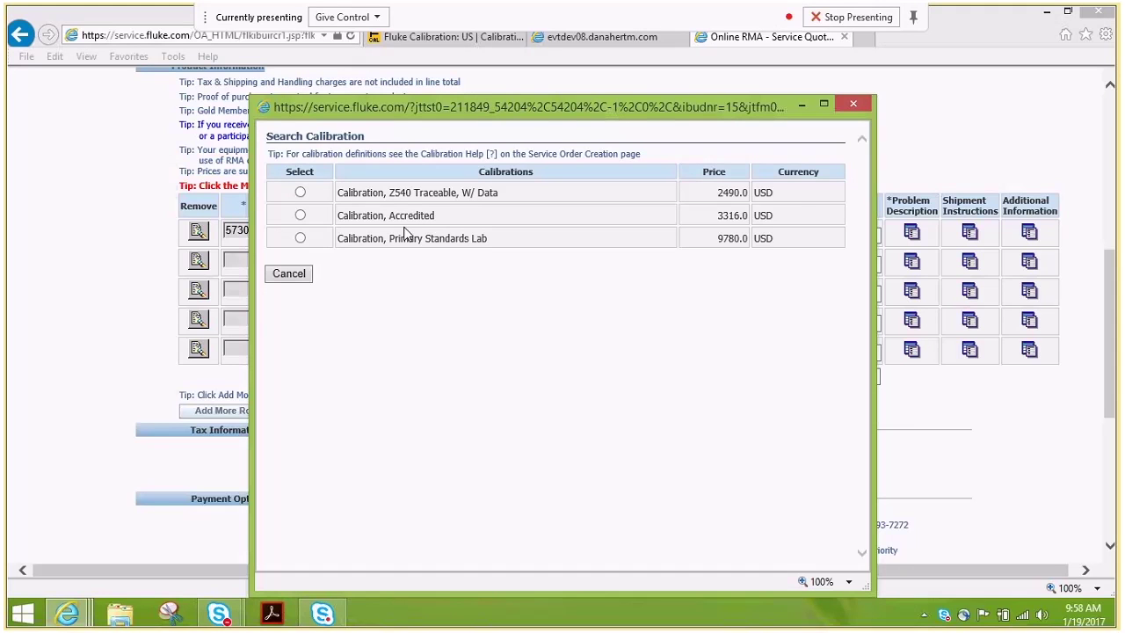
{"action": "left_click", "coordinate": [300, 193]}
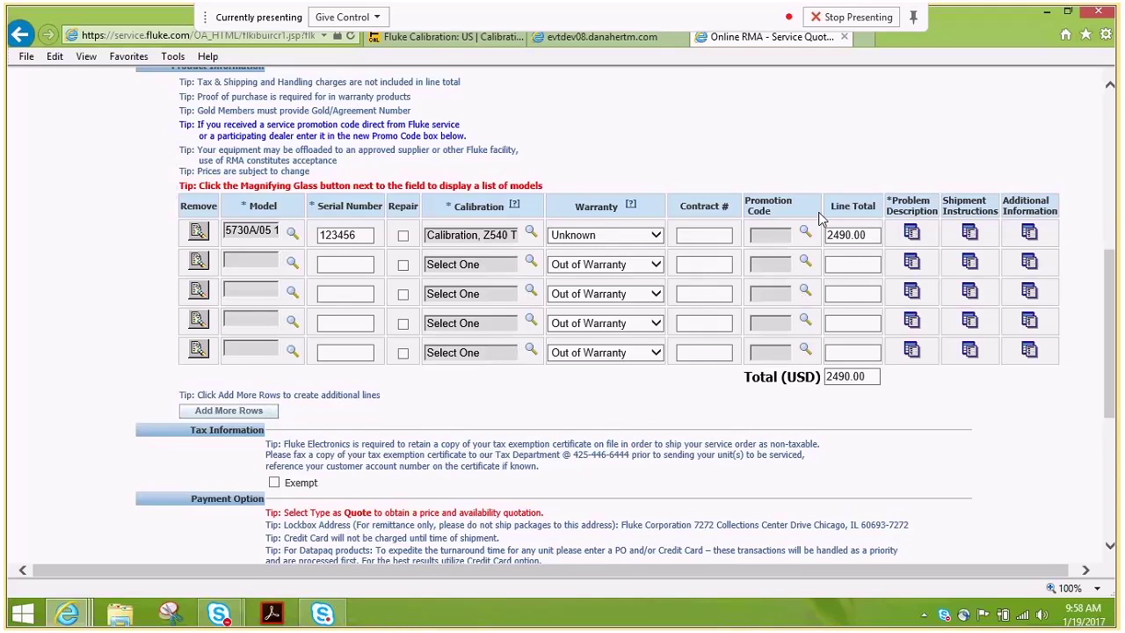
{"action": "left_click", "coordinate": [403, 236]}
Submit the problem description 'error code 103' for the first line.
{"action": "left_click", "coordinate": [910, 233]}
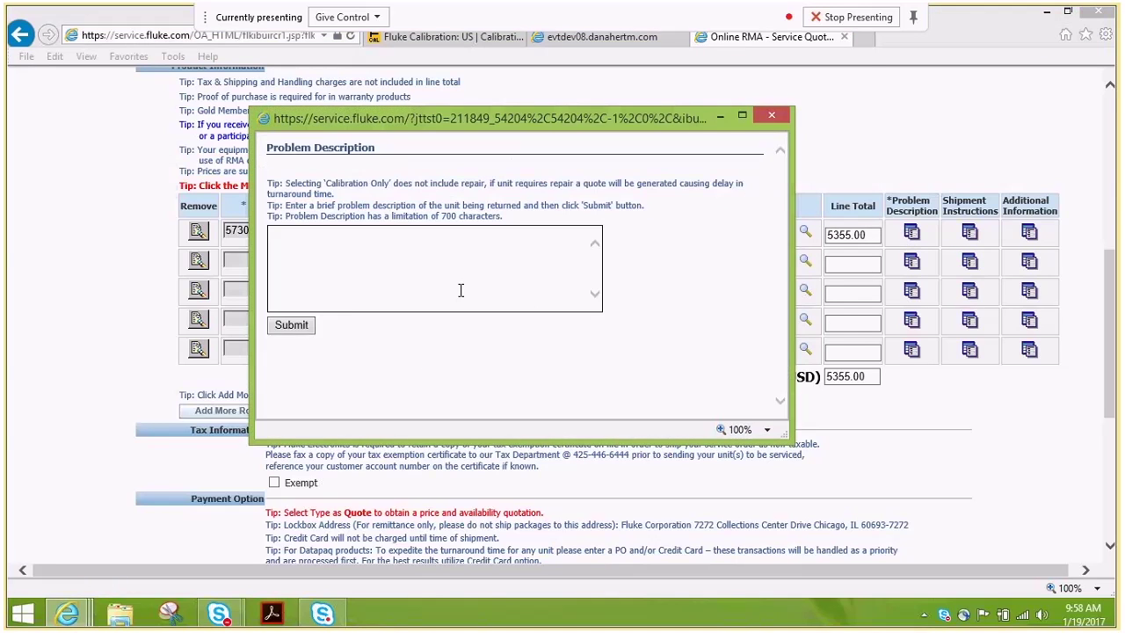
{"action": "left_click", "coordinate": [460, 289]}
{"action": "type", "text": "error code 103"}
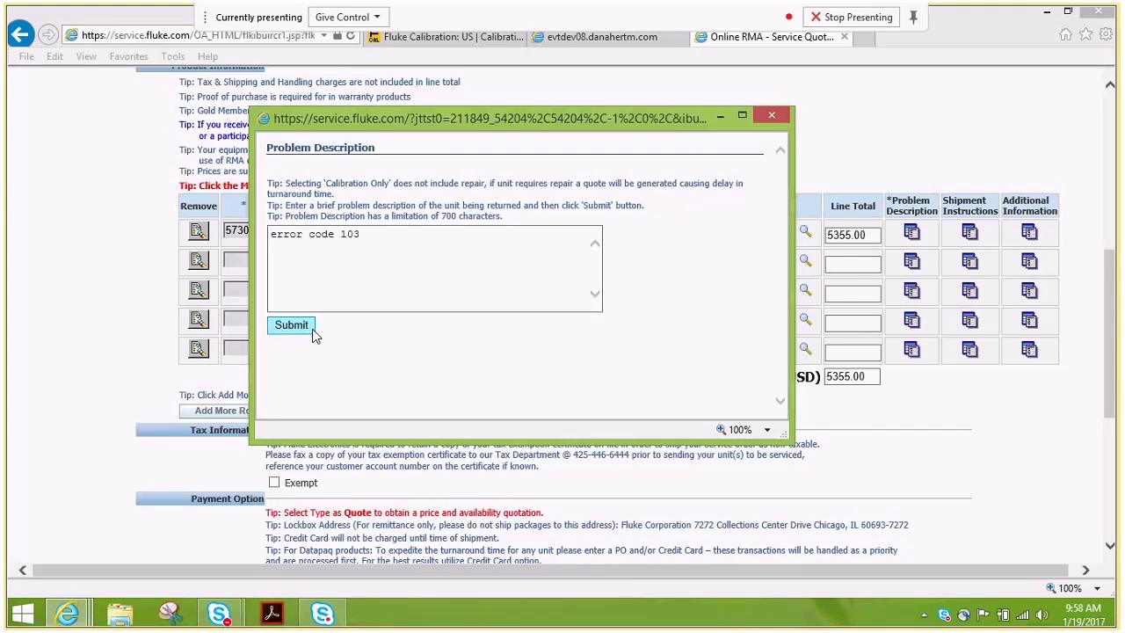
{"action": "left_click", "coordinate": [293, 326]}
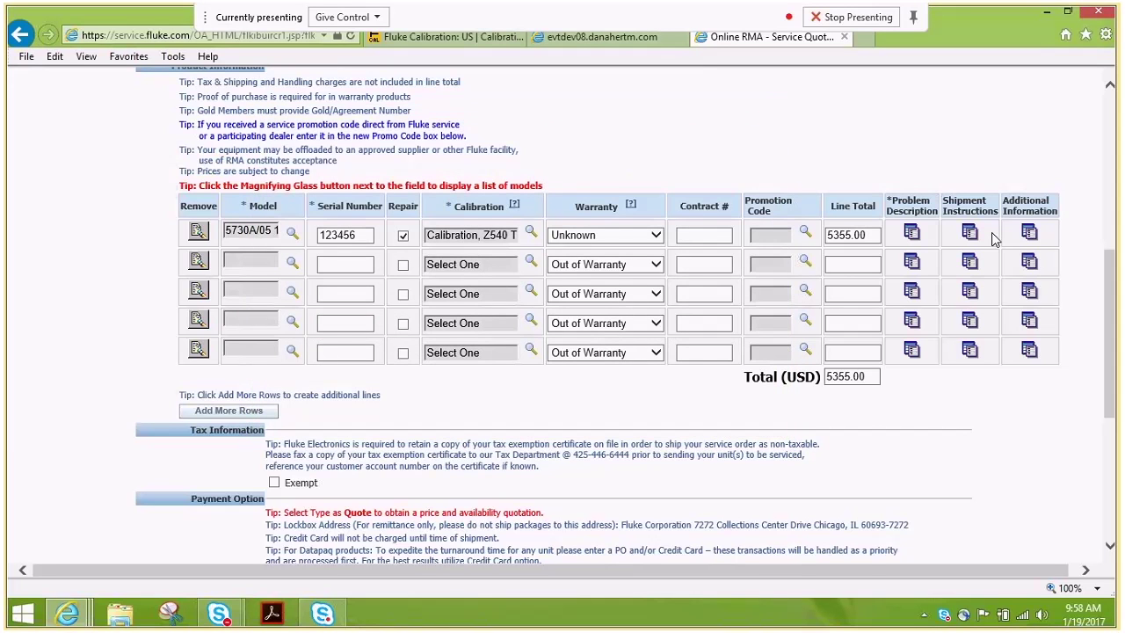
Submit the first line's shipment instructions with the carrier left as Ground.
{"action": "left_click", "coordinate": [970, 232]}
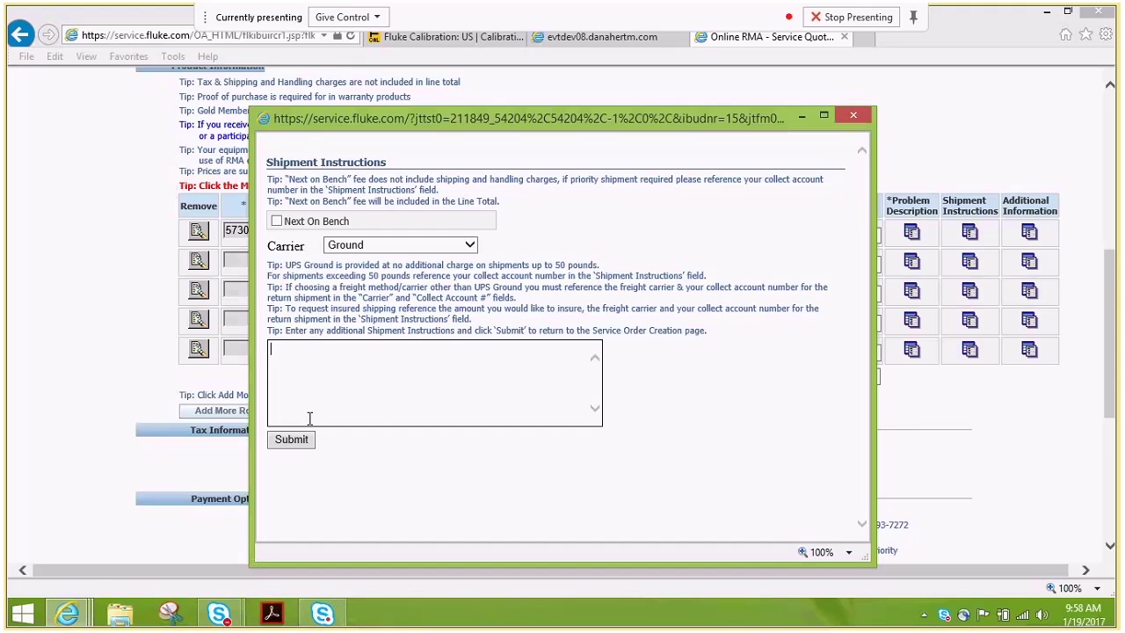
{"action": "left_click", "coordinate": [296, 442]}
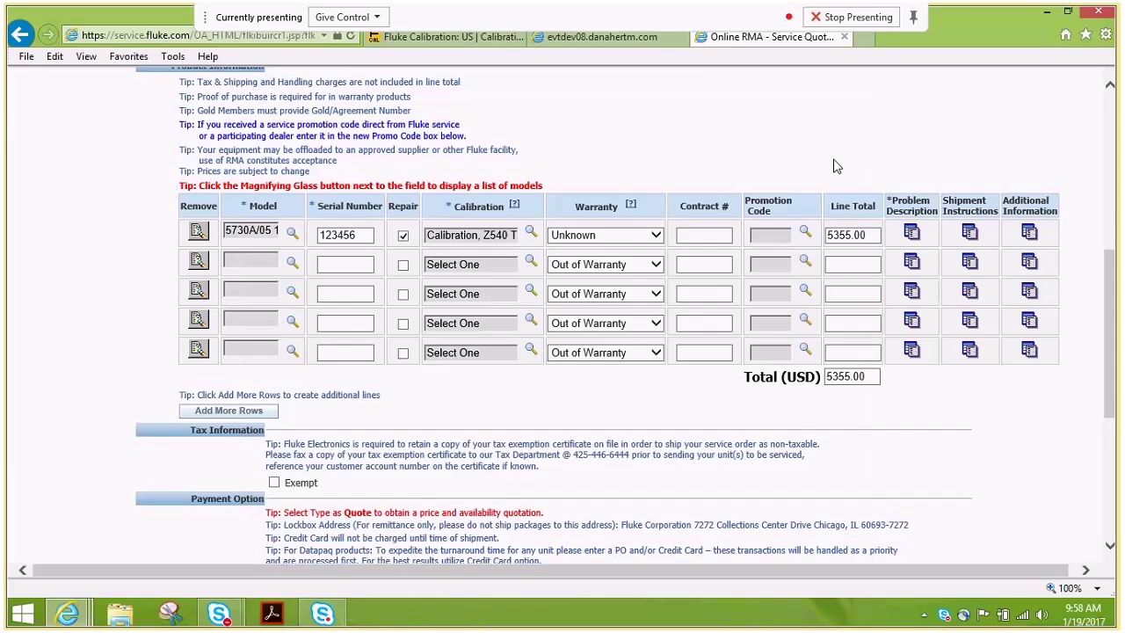
Set the calibrator line's Calibration Interval to No Due Date in Additional Information and submit.
{"action": "left_click", "coordinate": [1028, 234]}
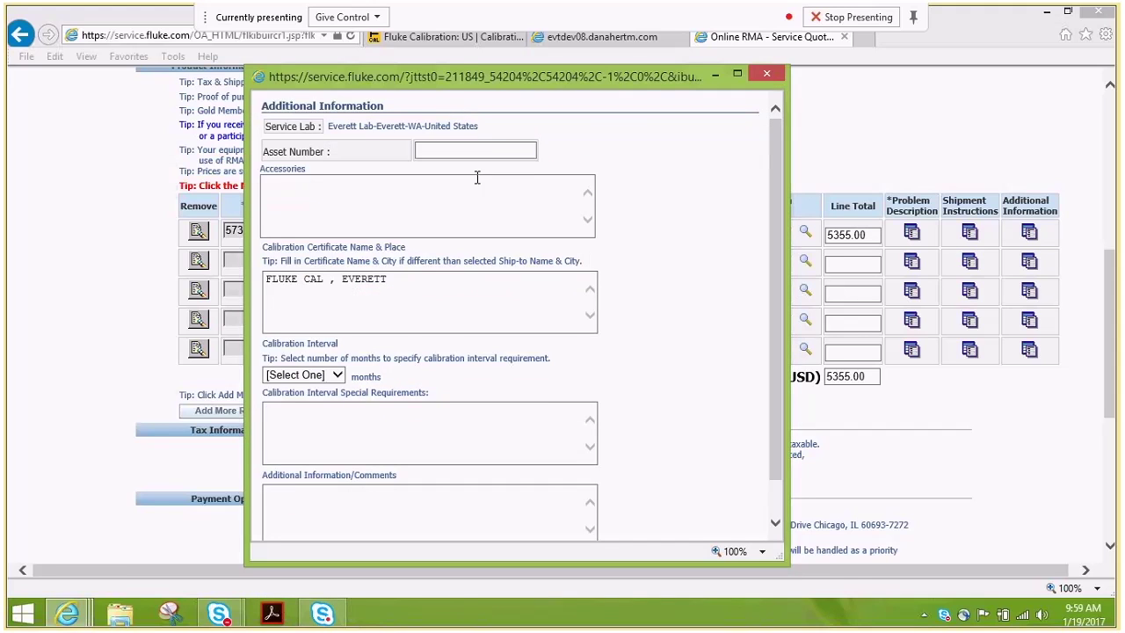
{"action": "left_click", "coordinate": [438, 154]}
{"action": "left_click", "coordinate": [437, 217]}
{"action": "left_click", "coordinate": [337, 376]}
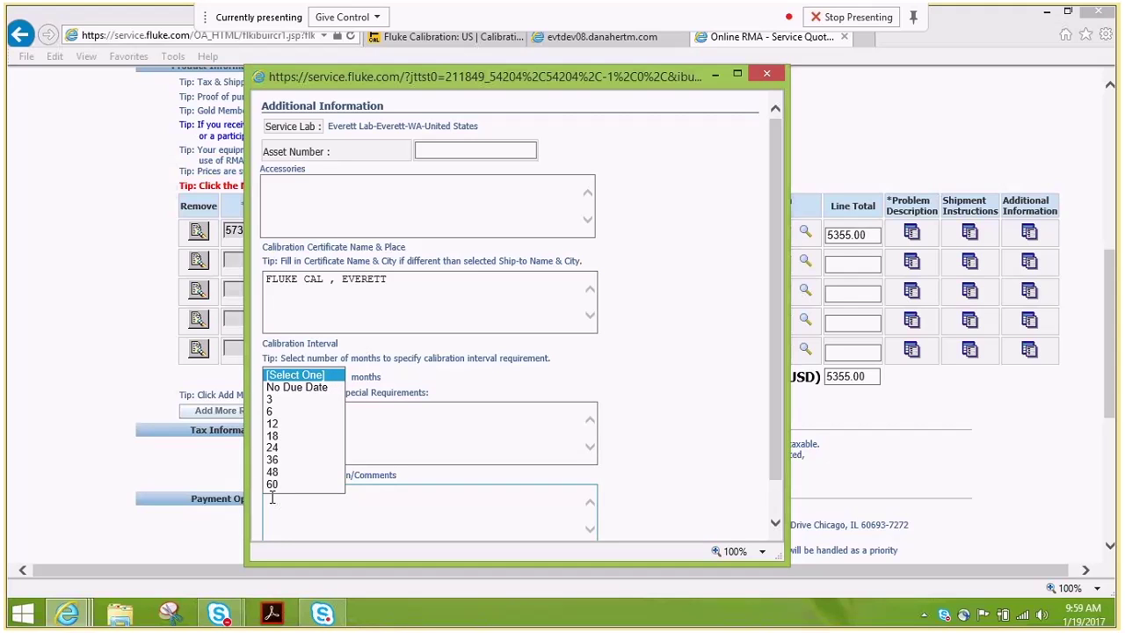
{"action": "left_click", "coordinate": [292, 388]}
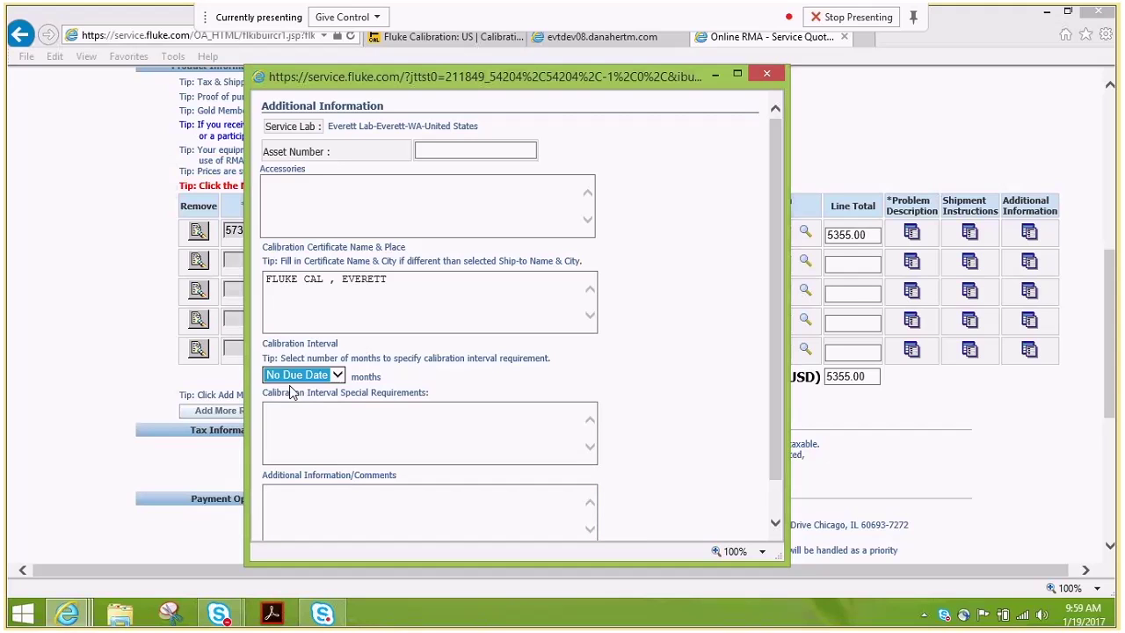
{"action": "left_click", "coordinate": [299, 437]}
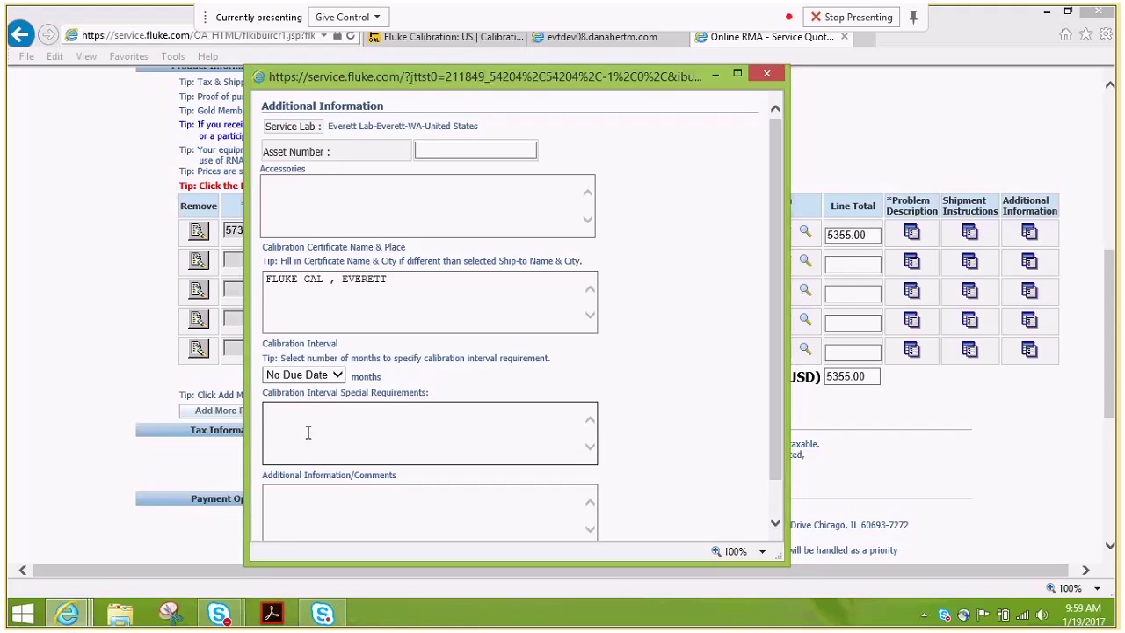
{"action": "scroll", "coordinate": [308, 431], "scroll_direction": "down", "scroll_amount": 2}
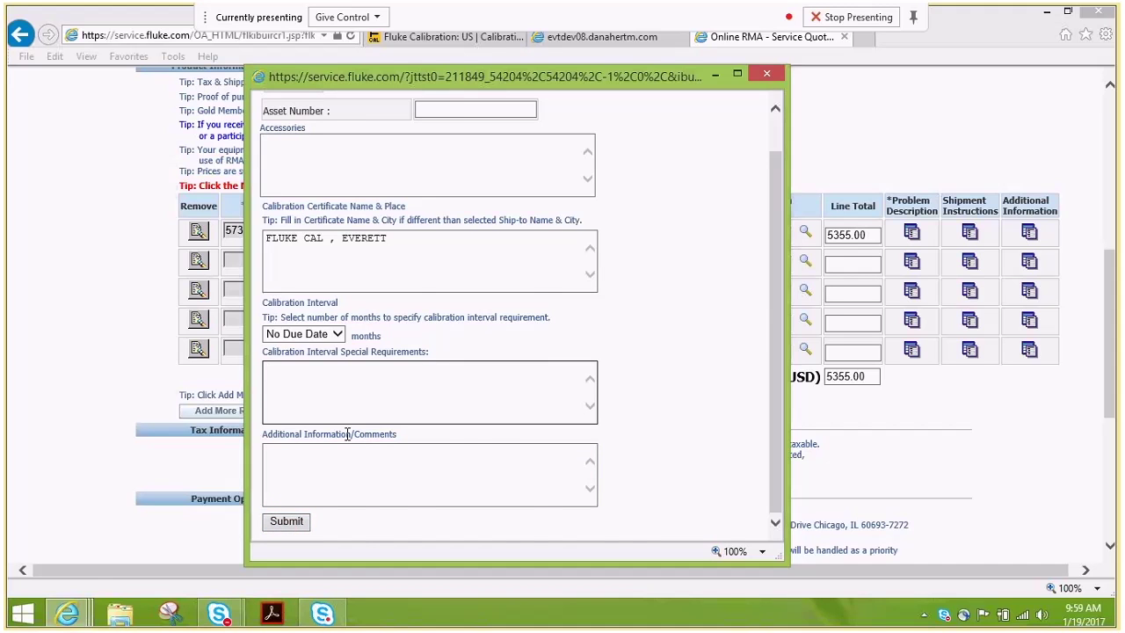
{"action": "left_click", "coordinate": [290, 523]}
Leave the order not tax exempt by checking and unchecking Exempt.
{"action": "scroll", "coordinate": [351, 376], "scroll_direction": "down", "scroll_amount": 3}
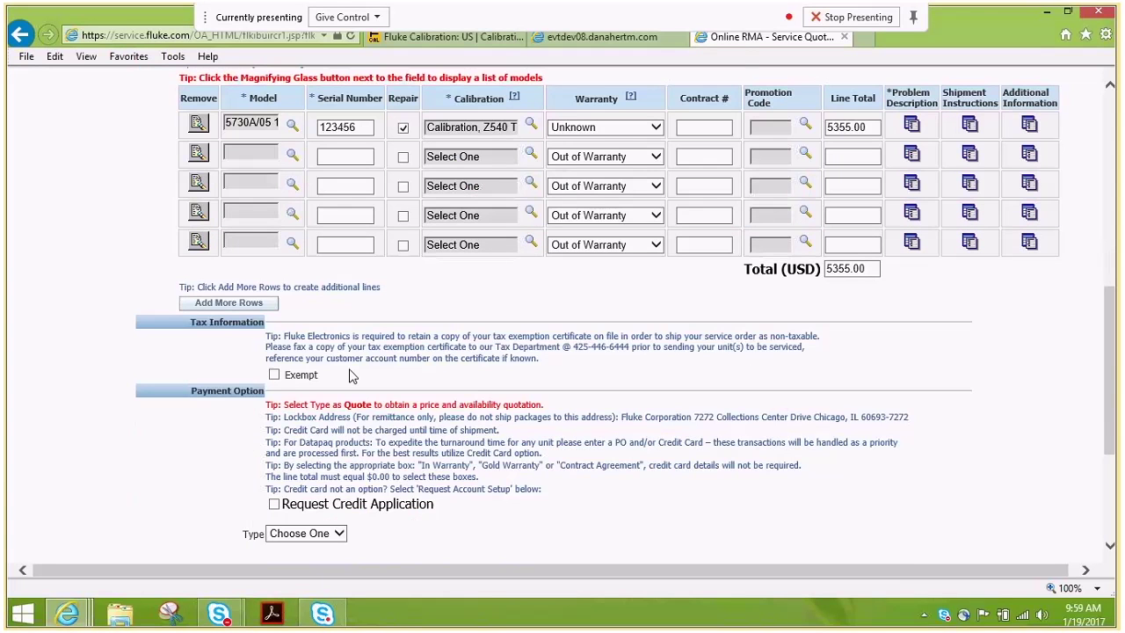
{"action": "scroll", "coordinate": [352, 375], "scroll_direction": "down", "scroll_amount": 2}
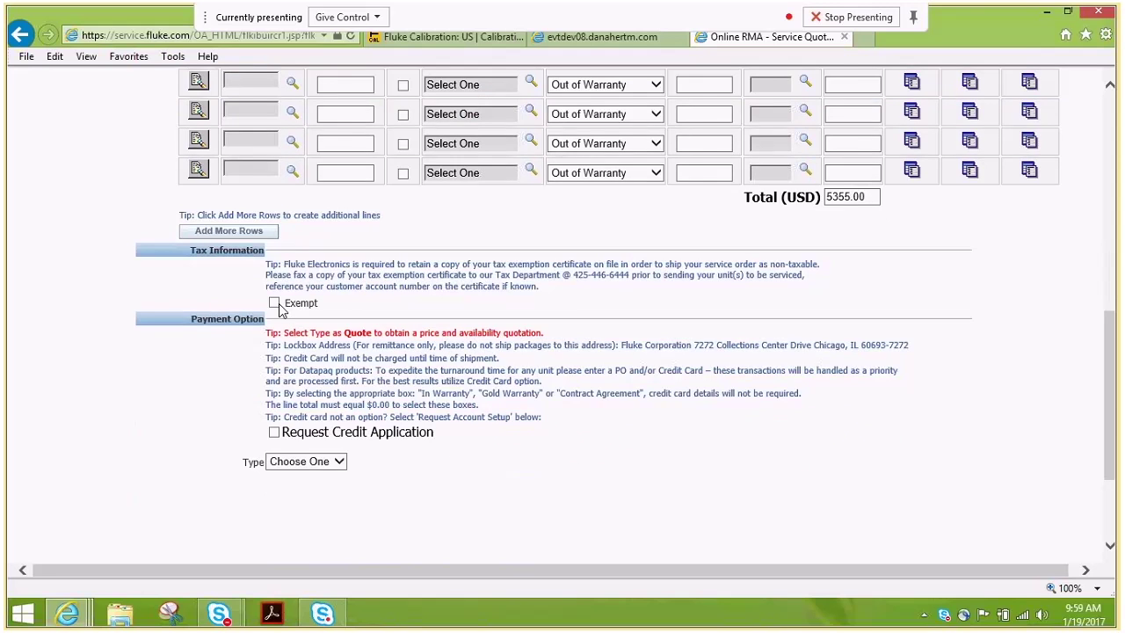
{"action": "left_click", "coordinate": [274, 303]}
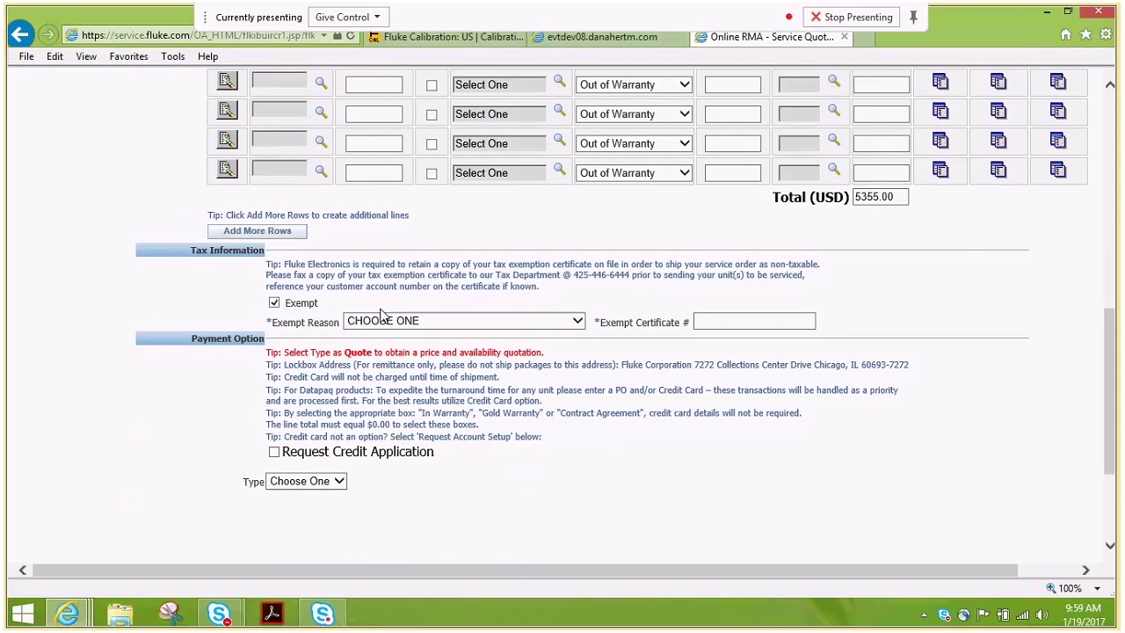
{"action": "left_click", "coordinate": [274, 302]}
Set the payment type to Quote so the PO Number becomes 'QUOTE 19-Jan-2017'.
{"action": "scroll", "coordinate": [371, 457], "scroll_direction": "down", "scroll_amount": 3}
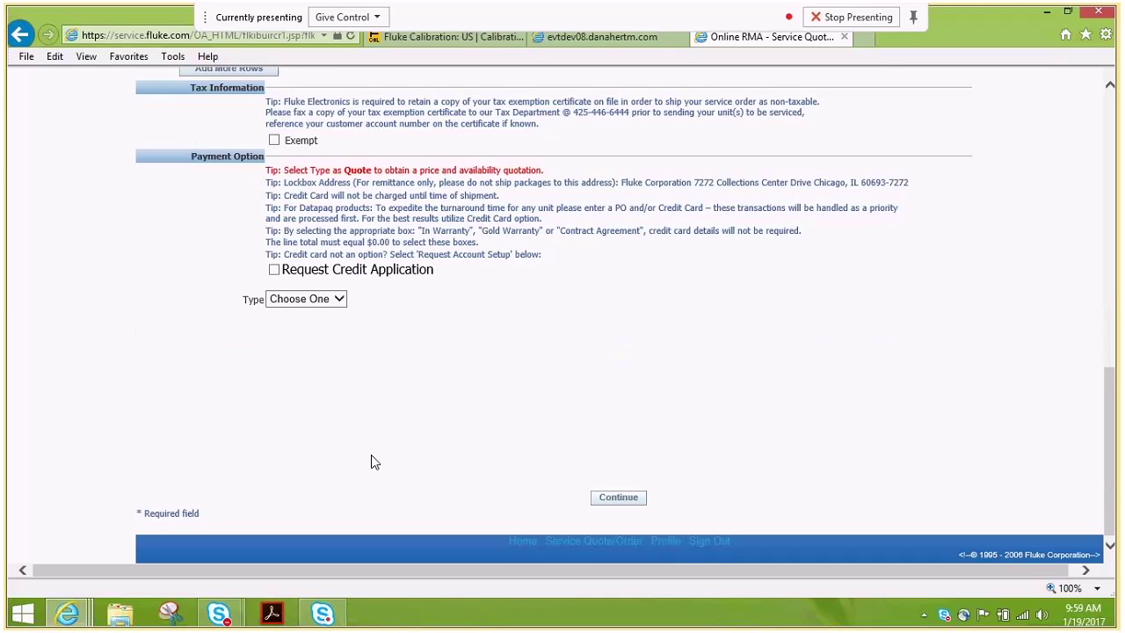
{"action": "left_click", "coordinate": [343, 300]}
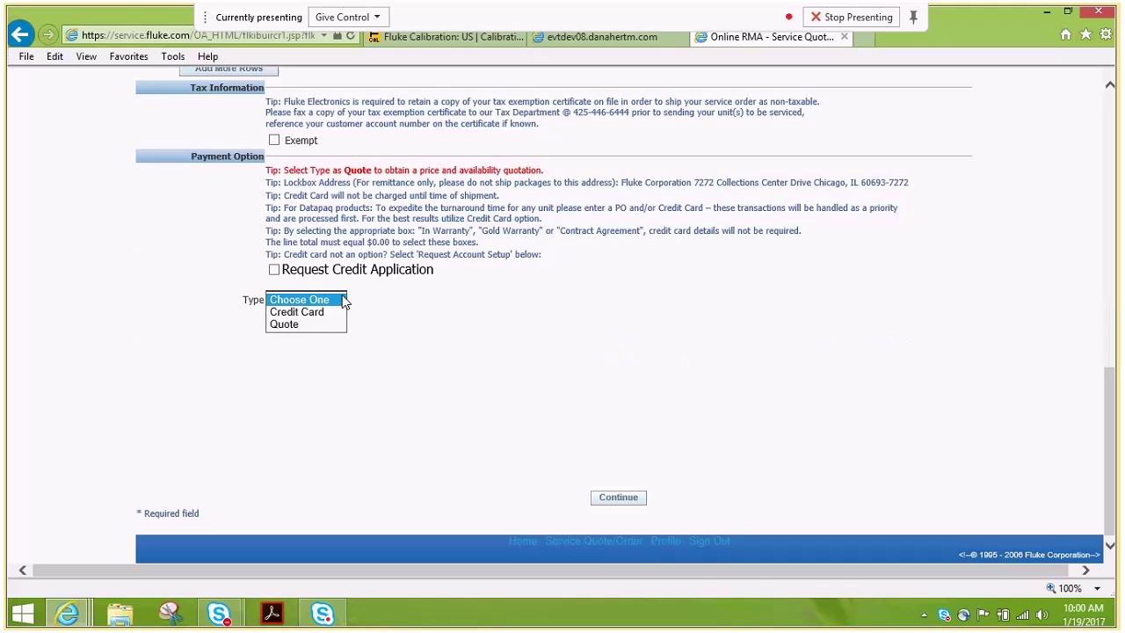
{"action": "left_click", "coordinate": [308, 312]}
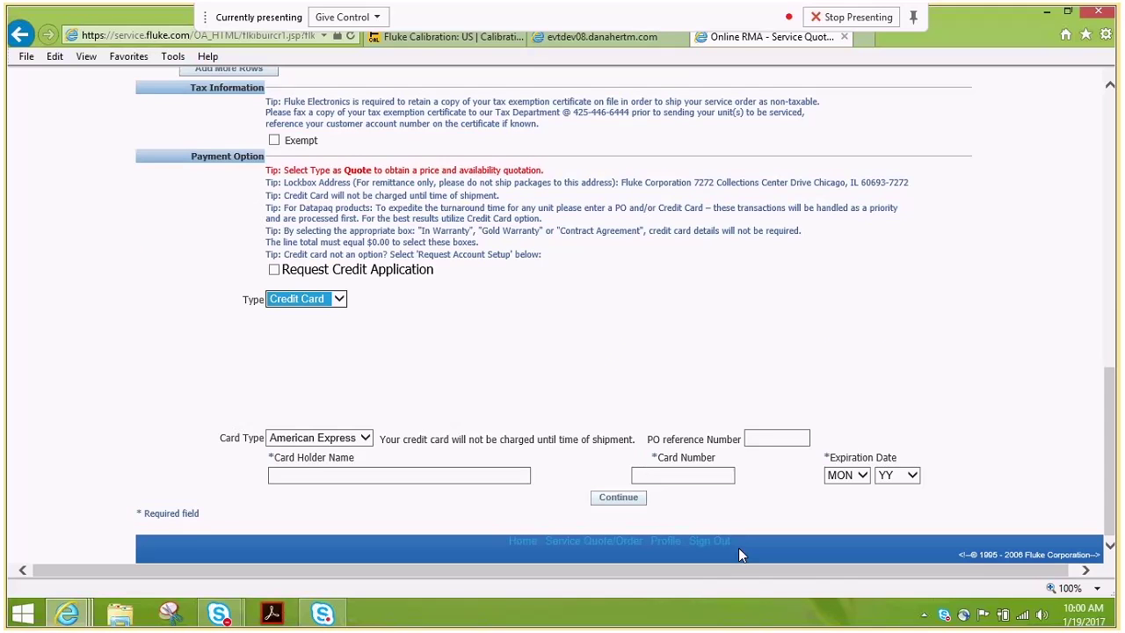
{"action": "left_click", "coordinate": [338, 299]}
{"action": "left_click", "coordinate": [296, 317]}
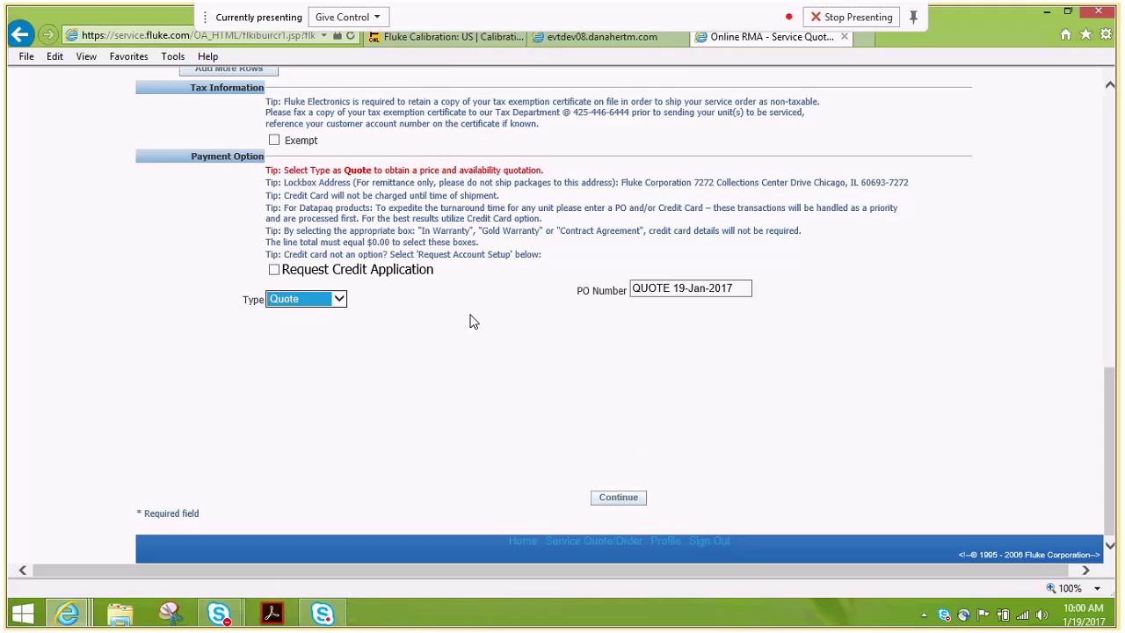
Continue to the Confirmation page and review the Quote payment, 5355.00 total, Ground shipment, and No Due Date interval.
{"action": "left_click", "coordinate": [618, 498]}
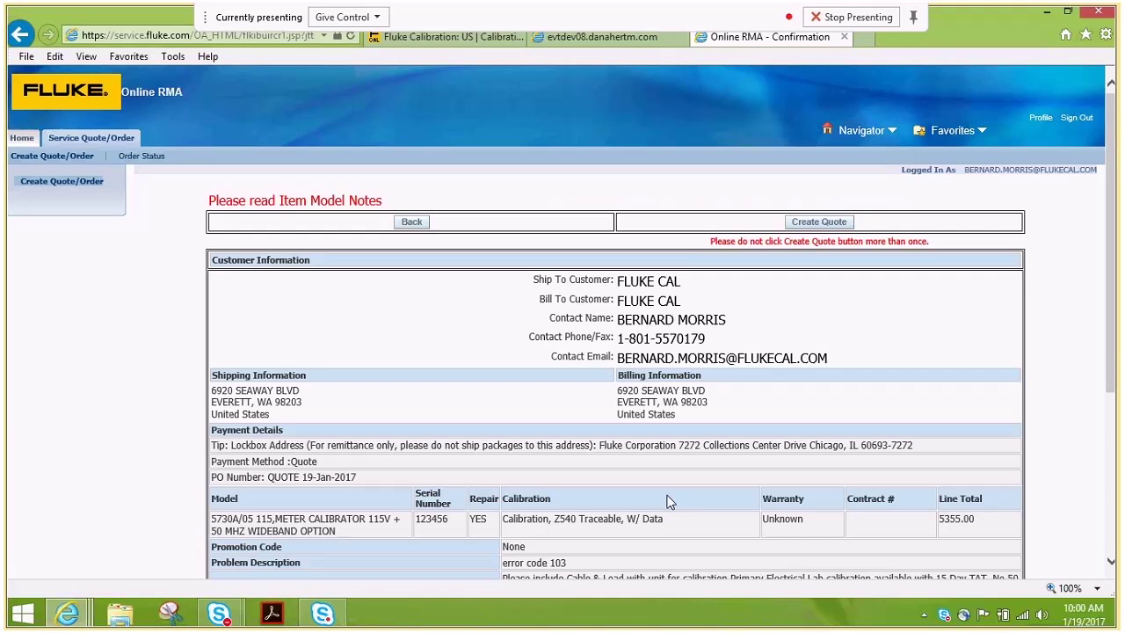
{"action": "scroll", "coordinate": [1086, 391], "scroll_direction": "down", "scroll_amount": 1}
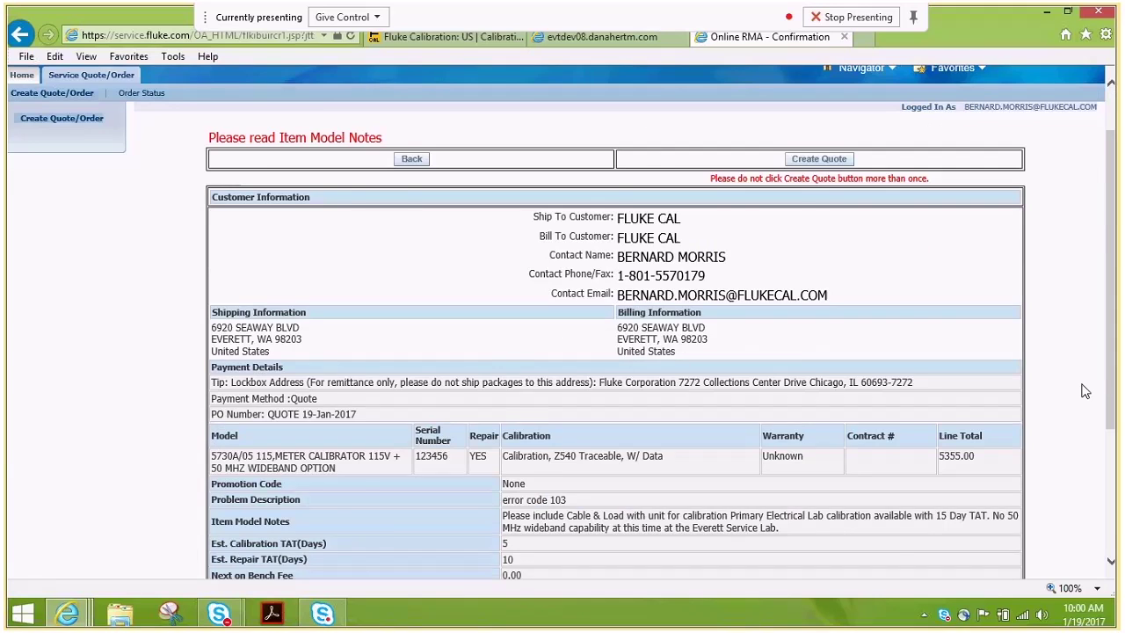
{"action": "scroll", "coordinate": [1085, 391], "scroll_direction": "down", "scroll_amount": 3}
{"action": "scroll", "coordinate": [1064, 390], "scroll_direction": "down", "scroll_amount": 1}
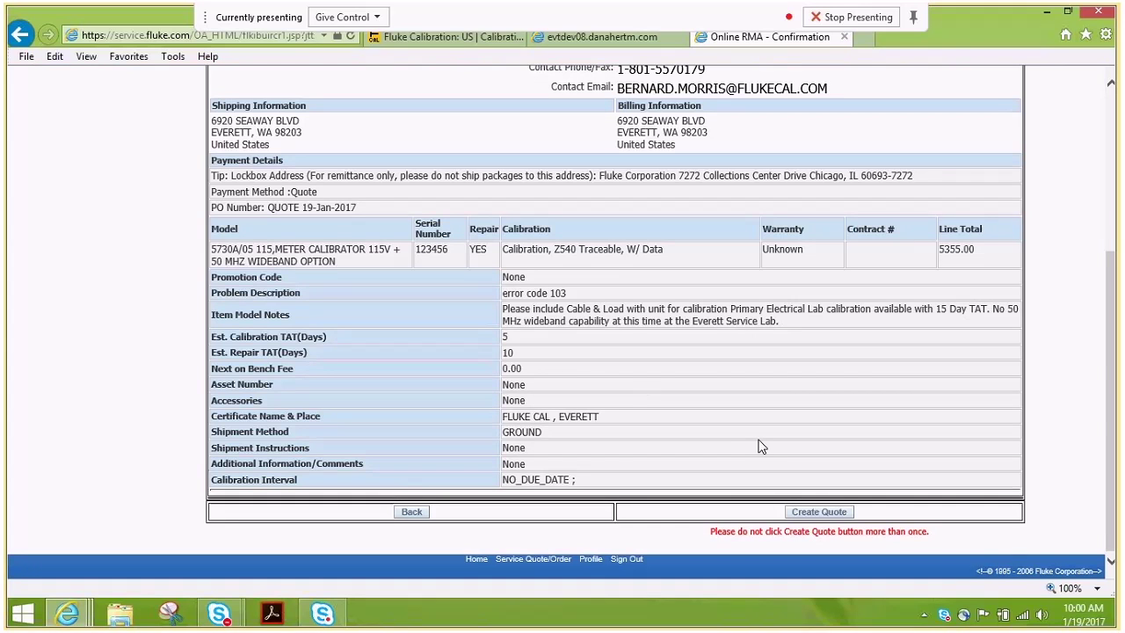
Create the quote to get its order quotation number with Everett Lab as service lab.
{"action": "left_click", "coordinate": [816, 515]}
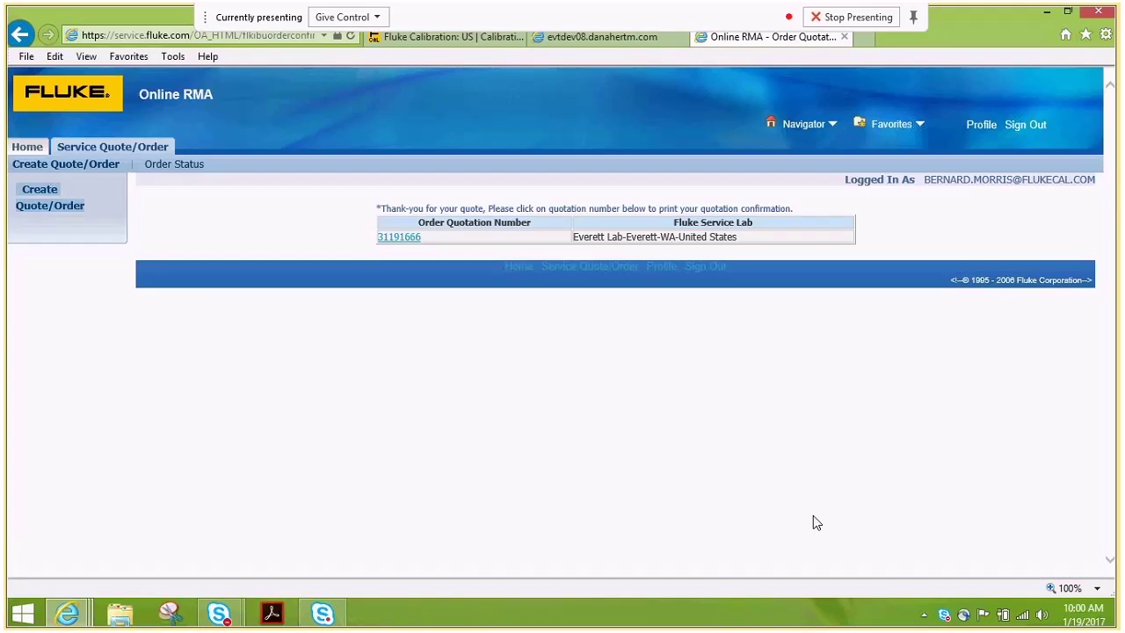